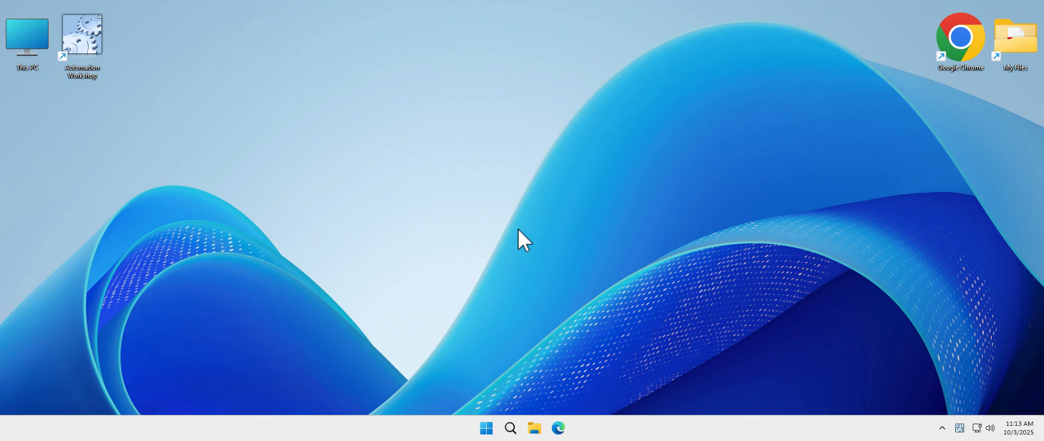
Launch Automation Workshop and begin creating a new task in My Tasks
{"action": "double_click", "coordinate": [83, 34]}
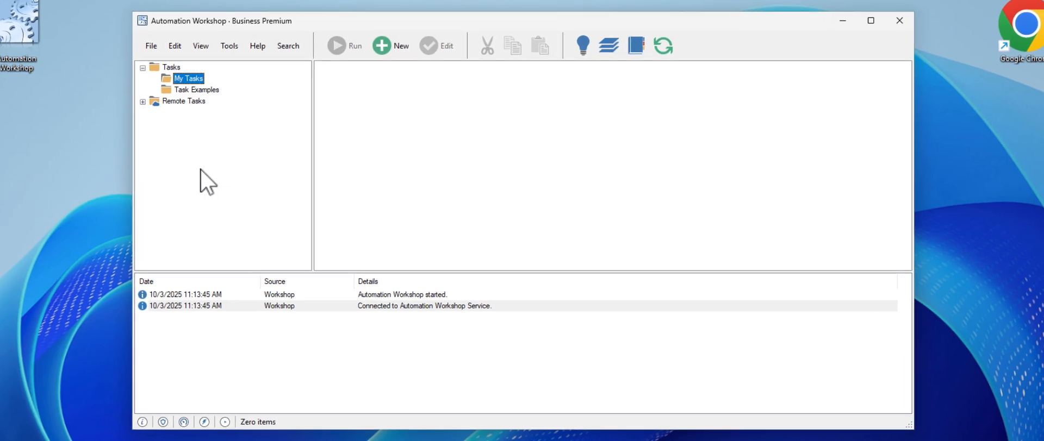
{"action": "left_click", "coordinate": [401, 46]}
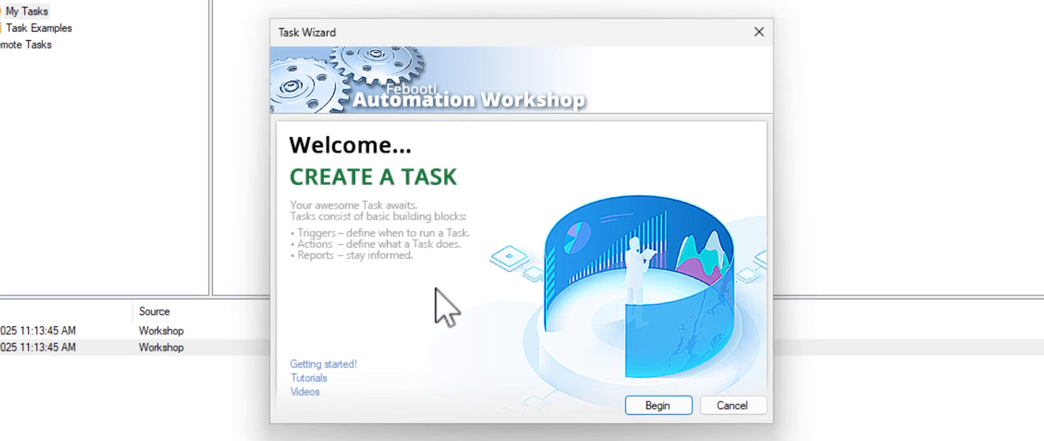
{"action": "left_click", "coordinate": [679, 405]}
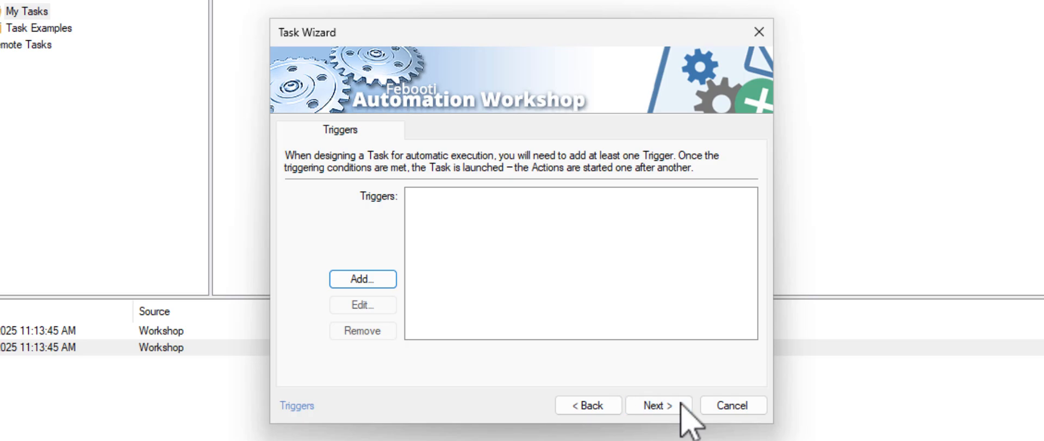
Add a File & Folder Watcher trigger to the task and set its folder to watch to C:\My Files\
{"action": "left_click", "coordinate": [387, 280]}
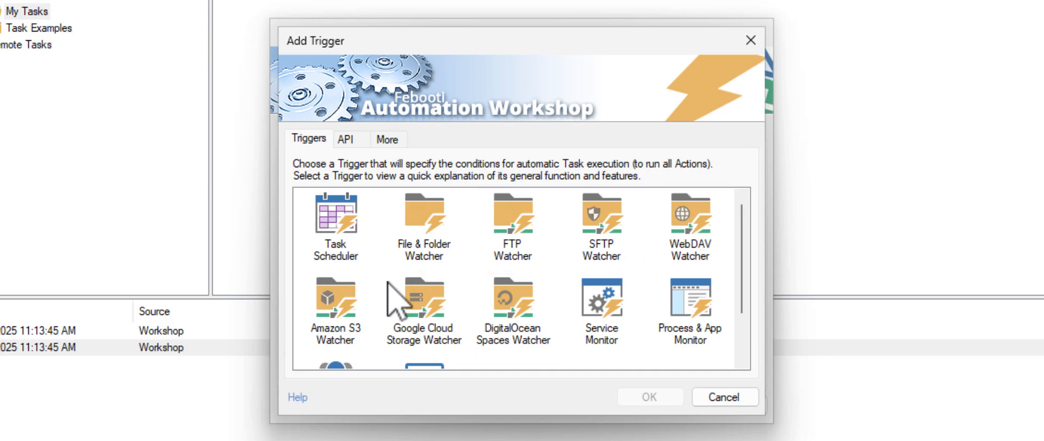
{"action": "left_click", "coordinate": [424, 227]}
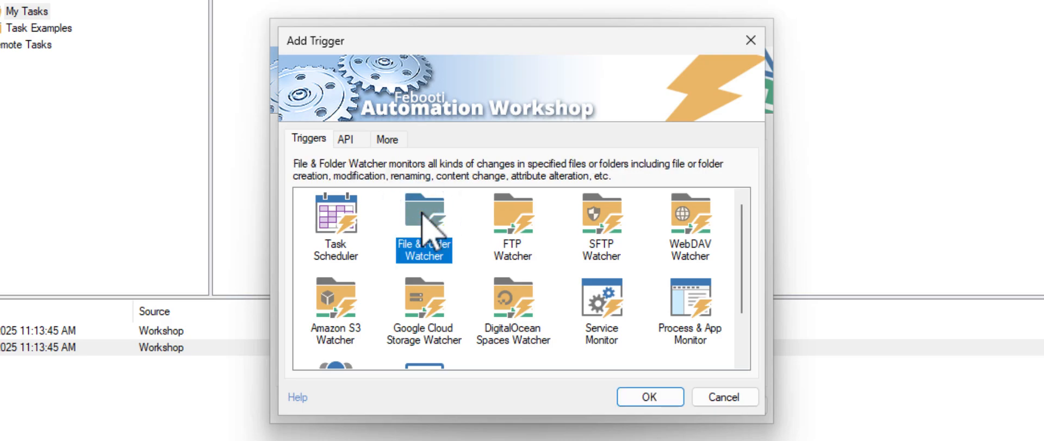
{"action": "left_click", "coordinate": [675, 398]}
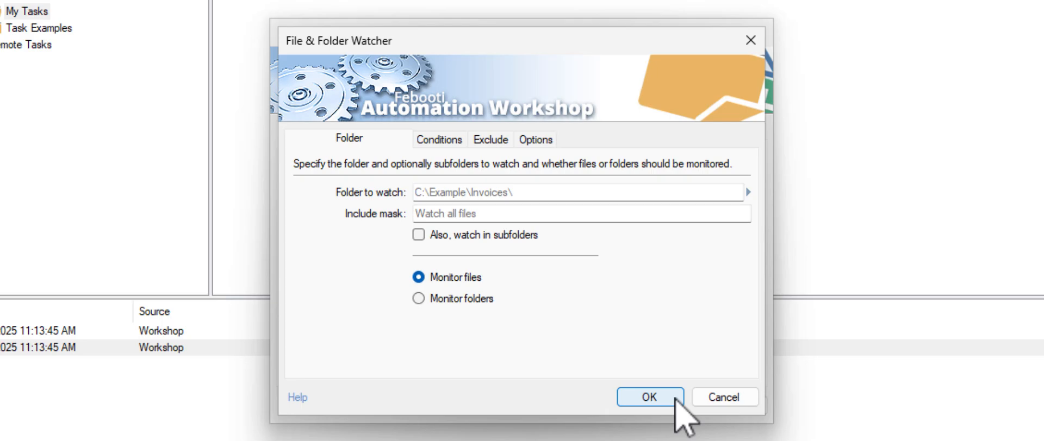
{"action": "left_click", "coordinate": [614, 194]}
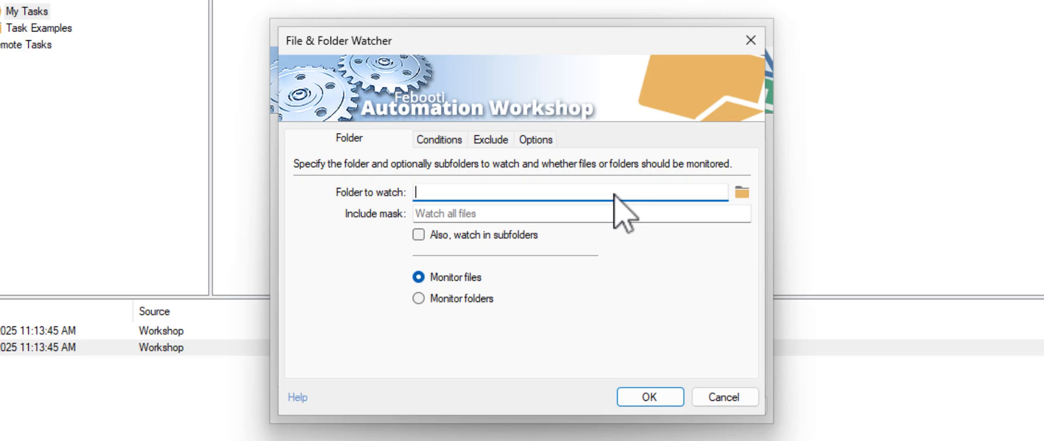
{"action": "type", "text": "C:\\"}
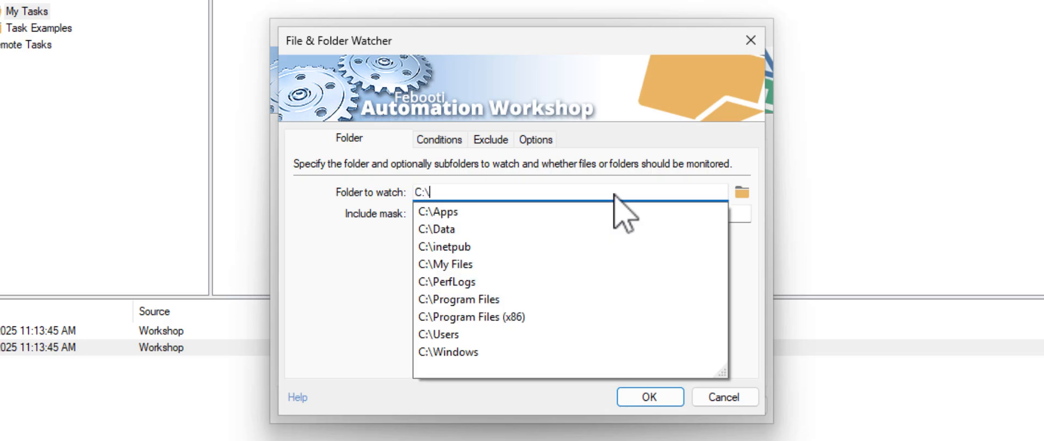
{"action": "type", "text": "My Files\\"}
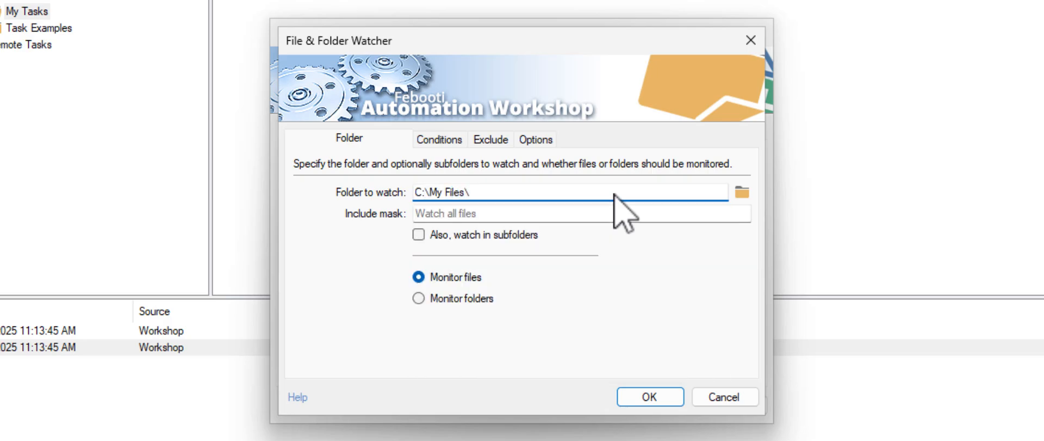
Set the trigger's smart file operation detection cooldown to 5 minutes and save the trigger
{"action": "left_click", "coordinate": [536, 140]}
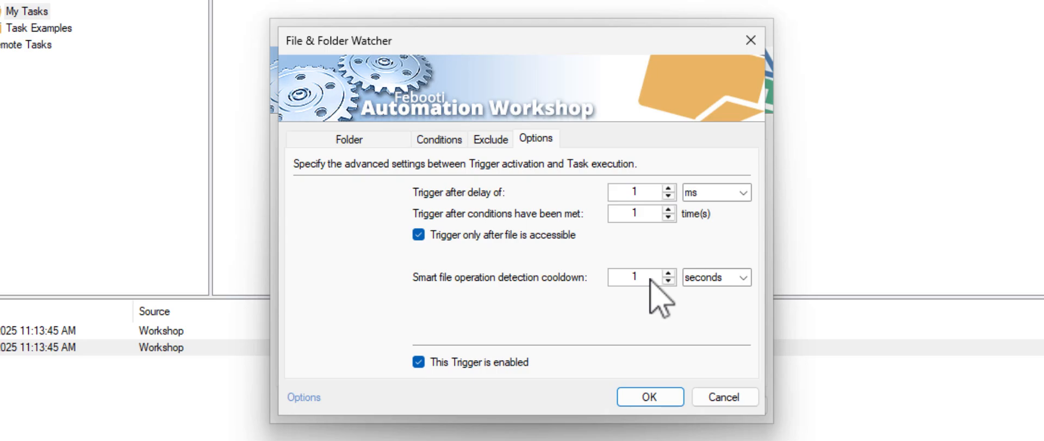
{"action": "left_click", "coordinate": [650, 278]}
{"action": "key", "text": "BackSpace"}
{"action": "type", "text": "5"}
{"action": "left_click", "coordinate": [743, 279]}
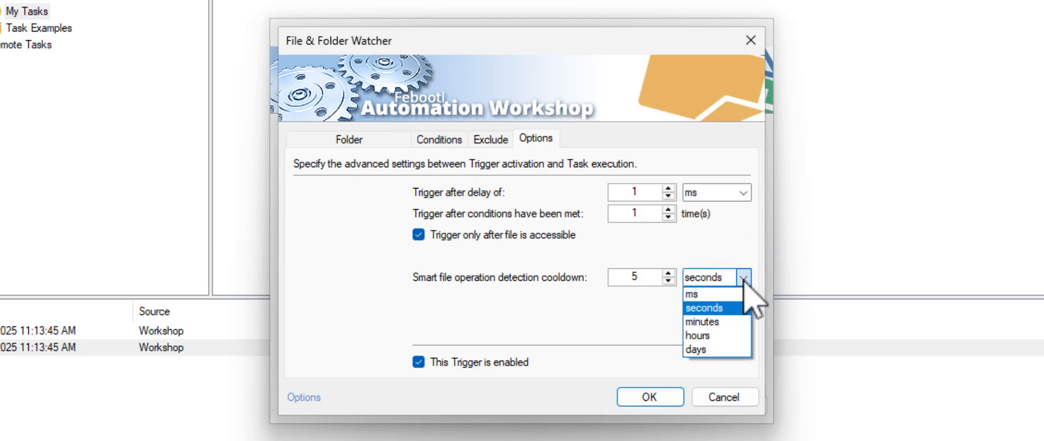
{"action": "left_click", "coordinate": [721, 322]}
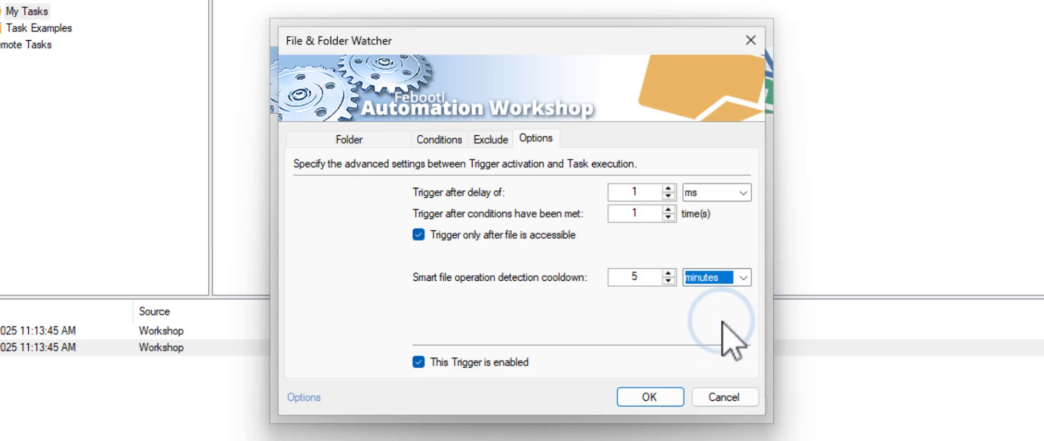
{"action": "left_click", "coordinate": [674, 399]}
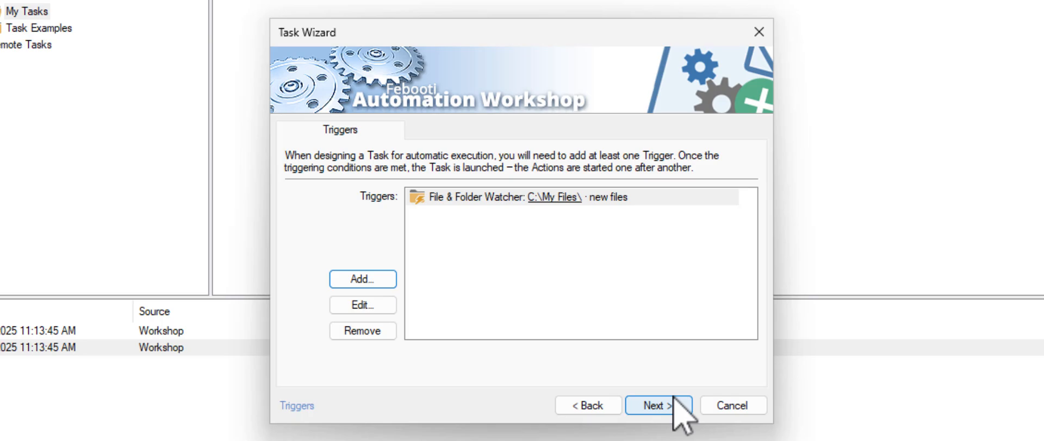
Continue to the task's actions and add a Send Email action to the workflow
{"action": "left_click", "coordinate": [678, 407]}
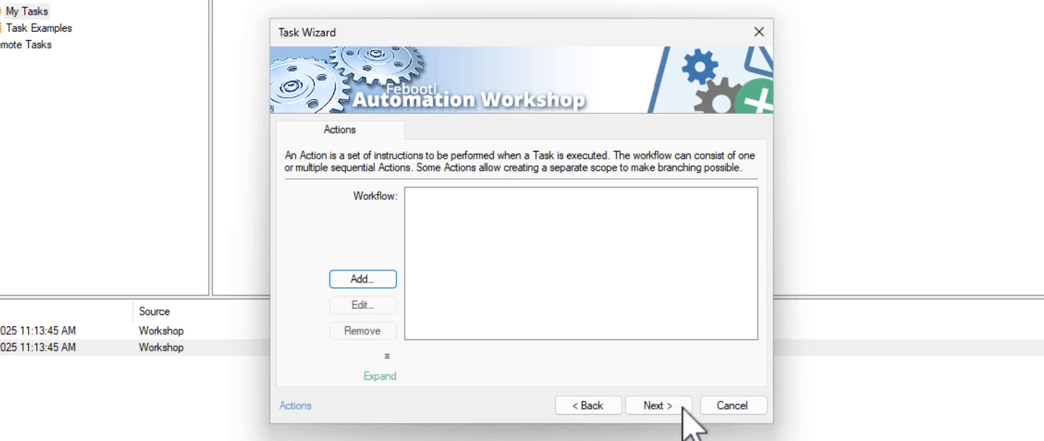
{"action": "left_click", "coordinate": [380, 281]}
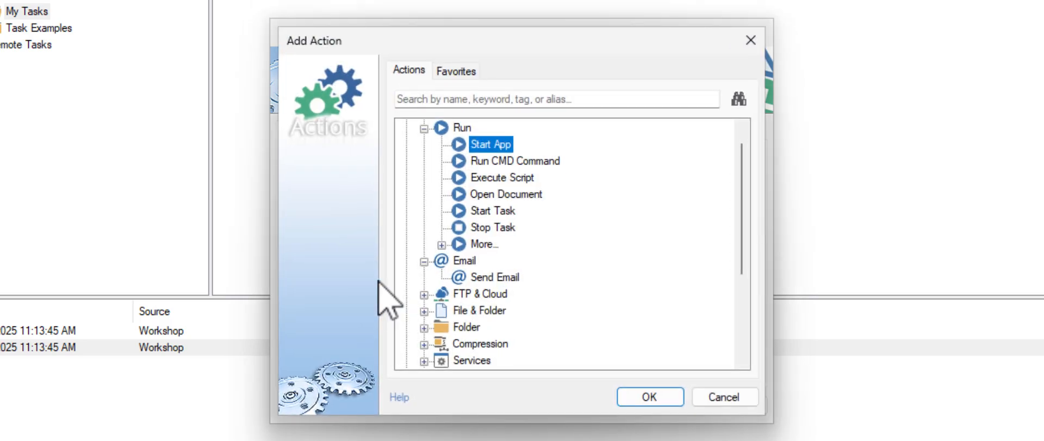
{"action": "left_click", "coordinate": [494, 279]}
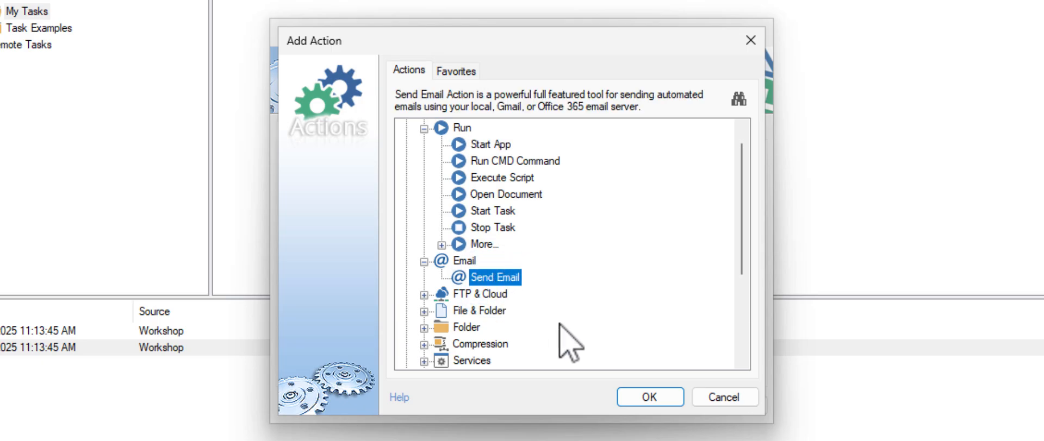
{"action": "left_click", "coordinate": [673, 401]}
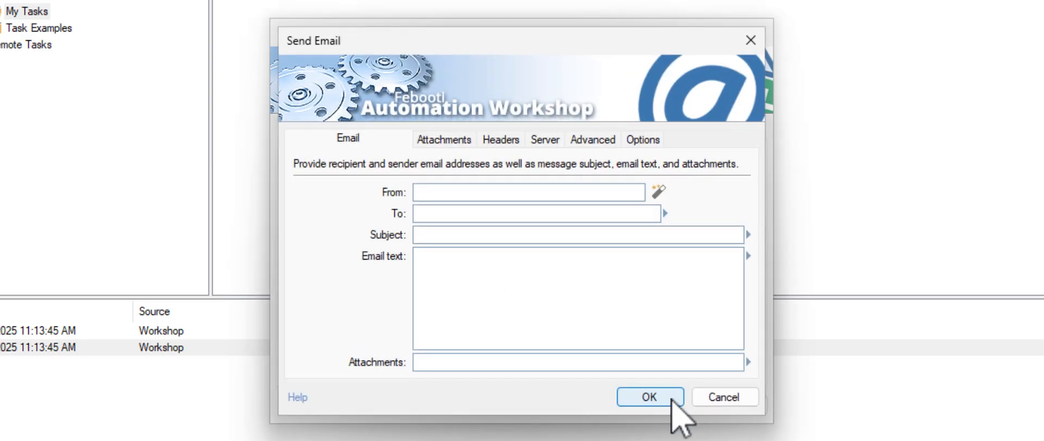
Fill in the sender's and recipient's email addresses and set the subject to "File not processed"
{"action": "type", "text": "admin@example.com"}
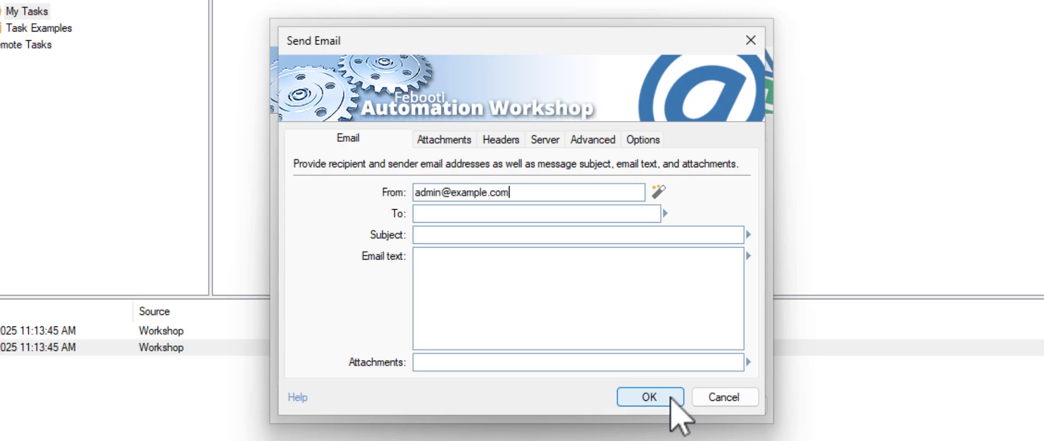
{"action": "left_click", "coordinate": [575, 214]}
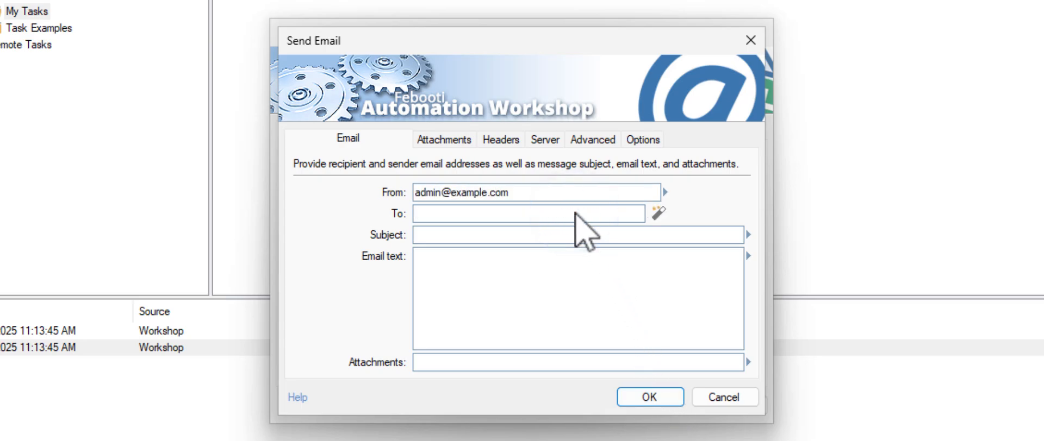
{"action": "type", "text": "zoe@example.com"}
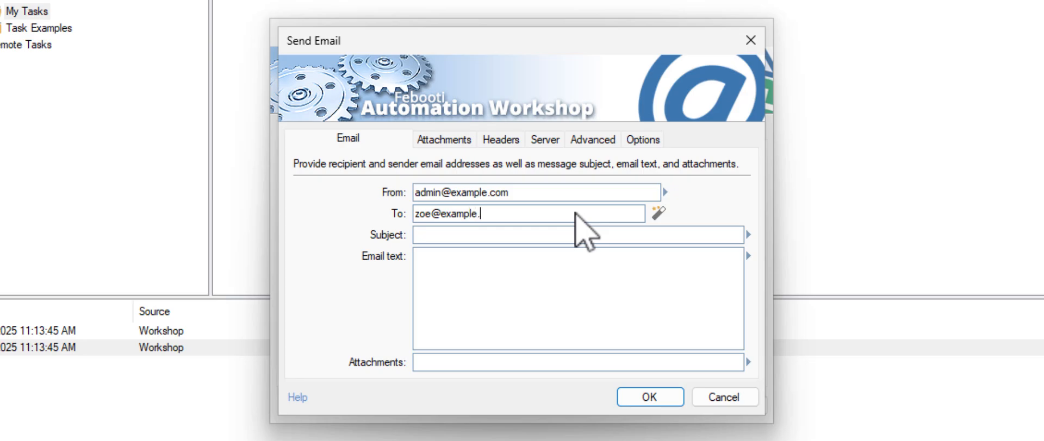
{"action": "left_click", "coordinate": [437, 236]}
{"action": "type", "text": "File n"}
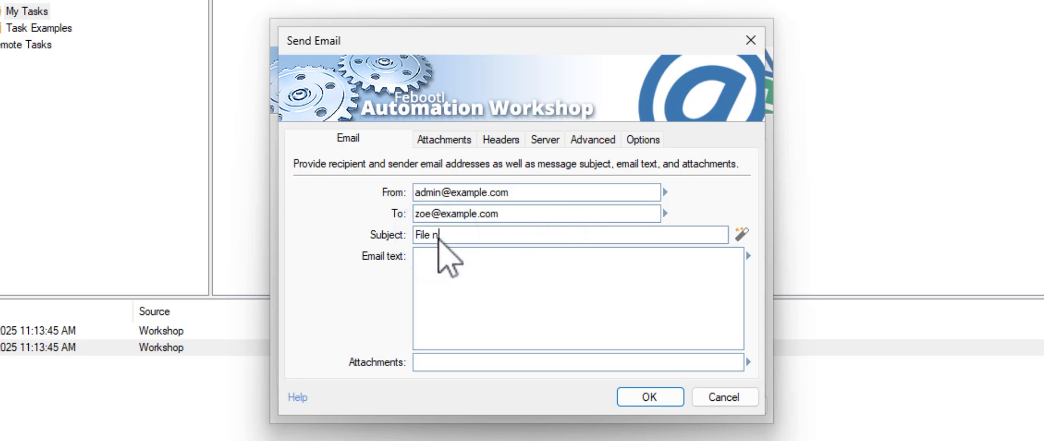
{"action": "type", "text": "ot processed"}
Enter "Problem with file: " as the email text
{"action": "left_click", "coordinate": [556, 303]}
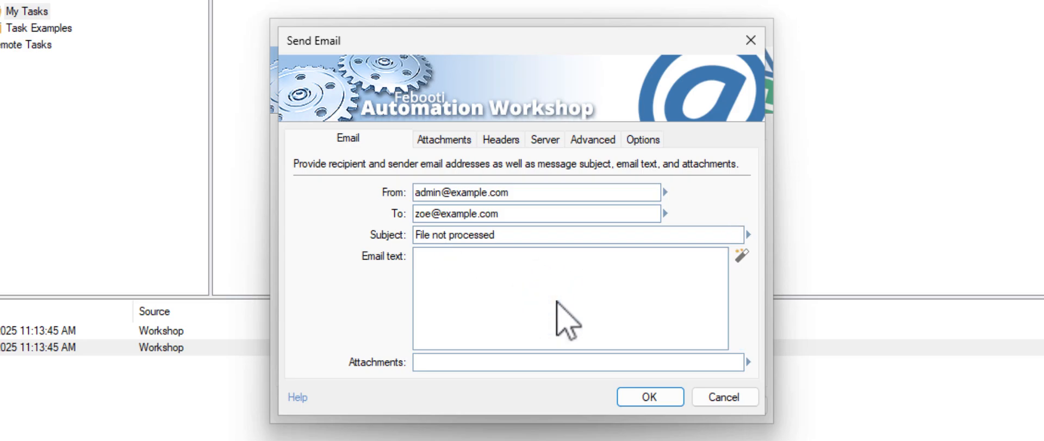
{"action": "type", "text": "Problem with file"}
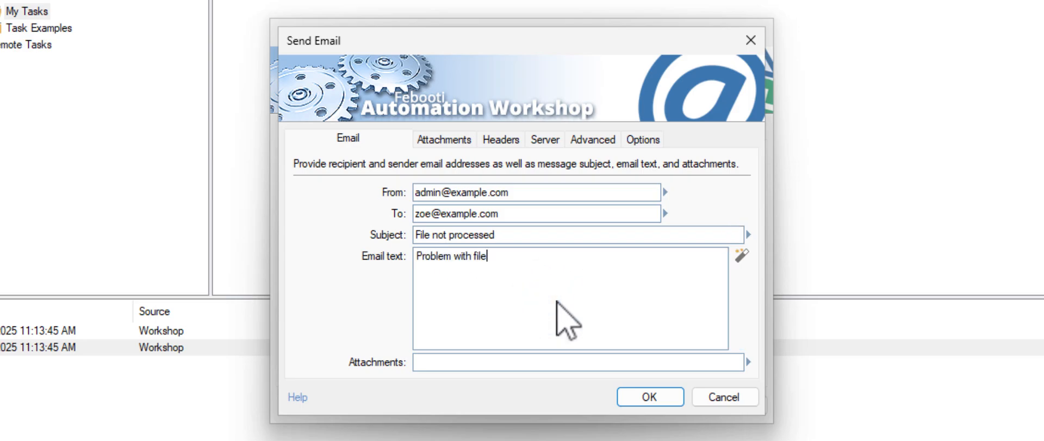
{"action": "type", "text": ":"}
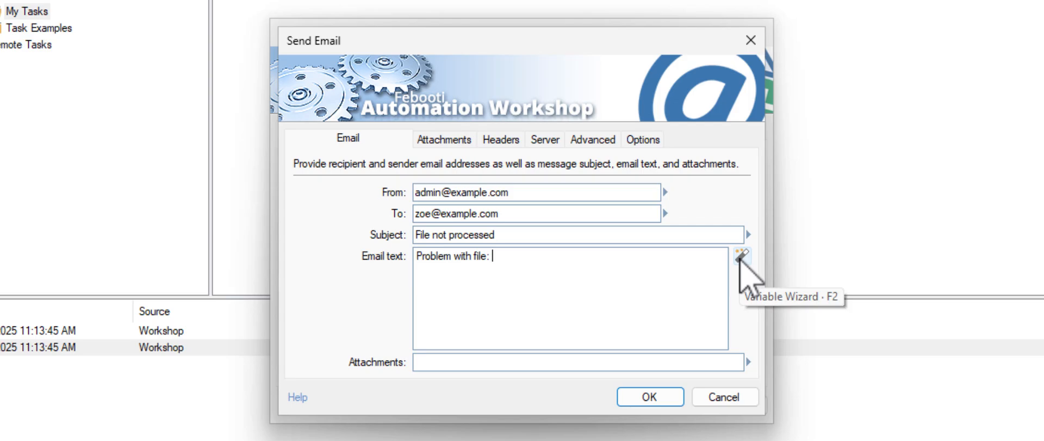
Append the File & Folder Watcher variable with the Filename preset to the email text and save the Send Email action
{"action": "left_click", "coordinate": [741, 258]}
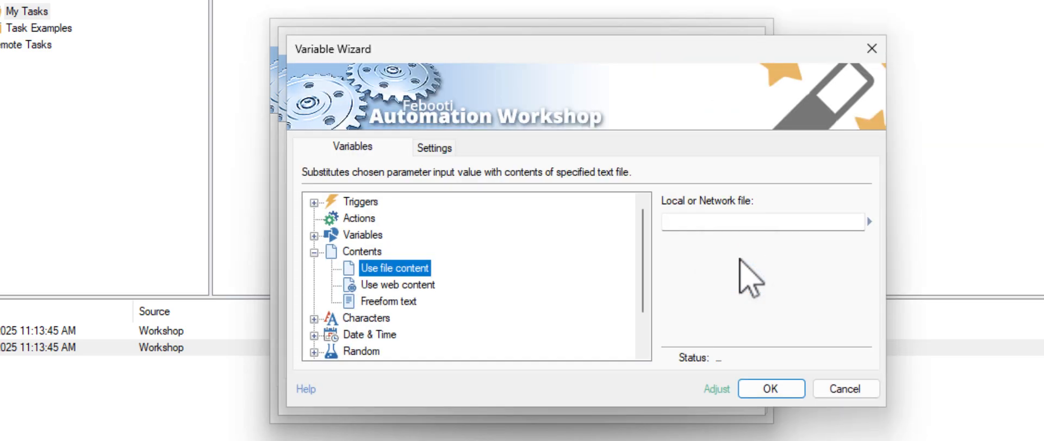
{"action": "left_click", "coordinate": [314, 203]}
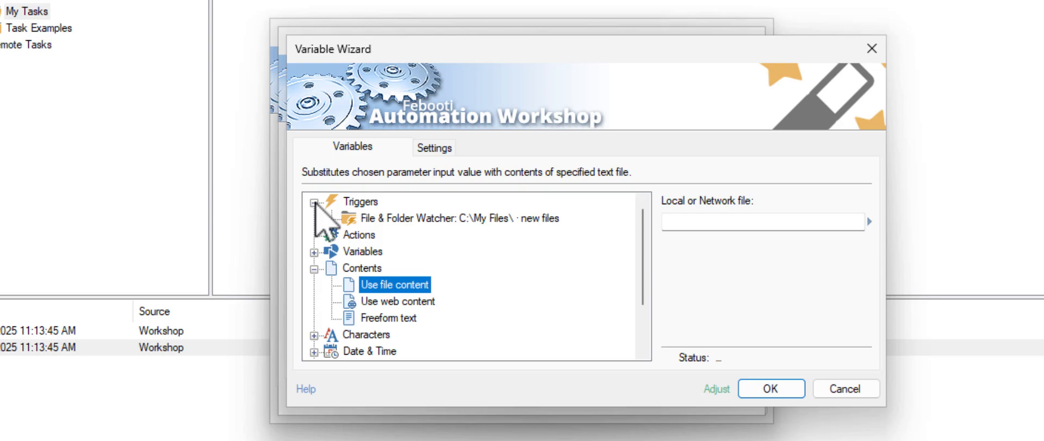
{"action": "left_click", "coordinate": [454, 220]}
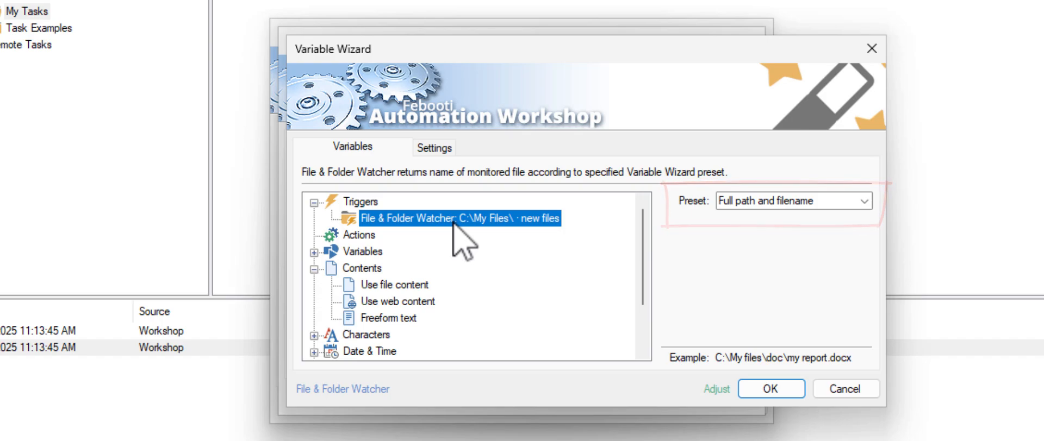
{"action": "left_click", "coordinate": [864, 202]}
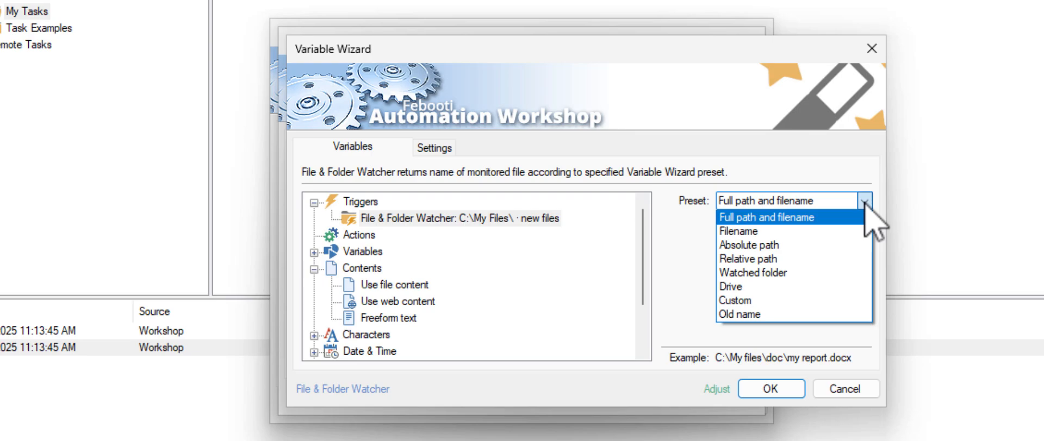
{"action": "left_click", "coordinate": [797, 231]}
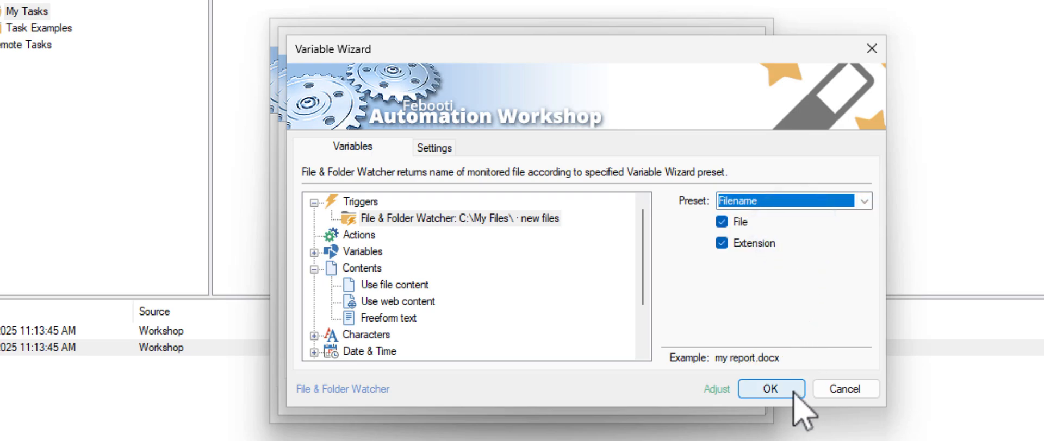
{"action": "left_click", "coordinate": [770, 389]}
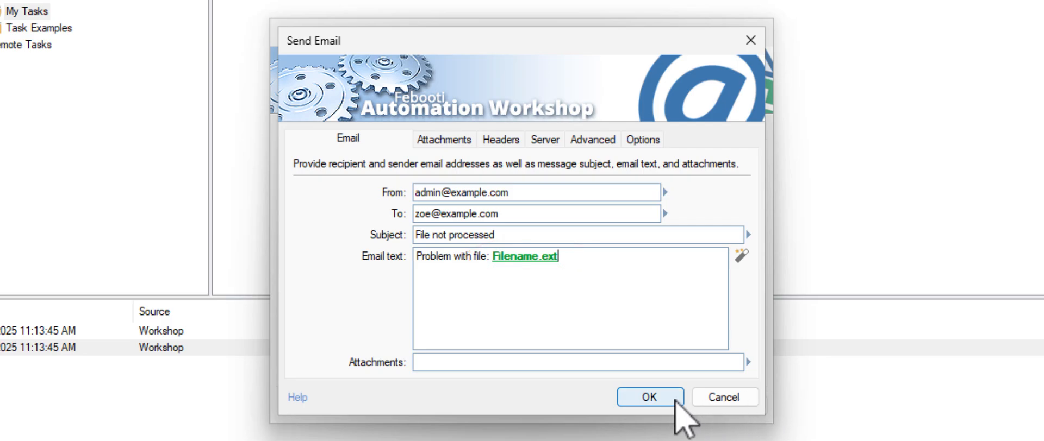
{"action": "left_click", "coordinate": [650, 398]}
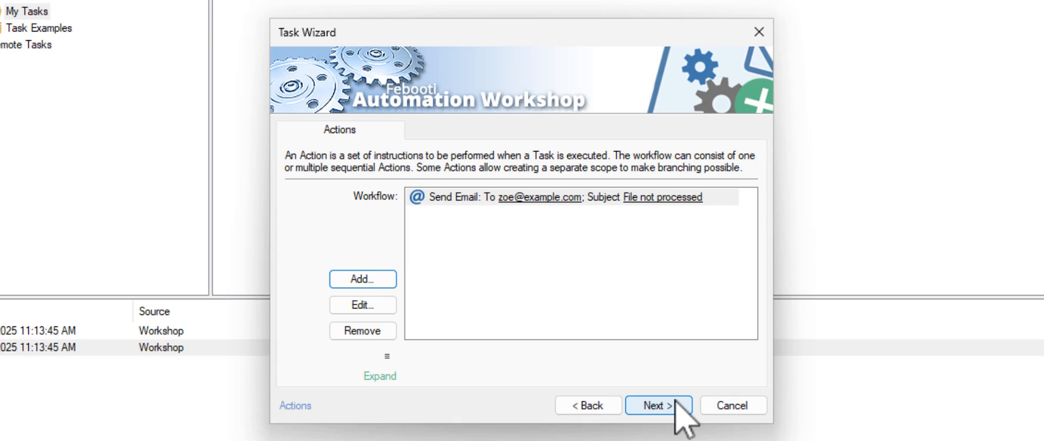